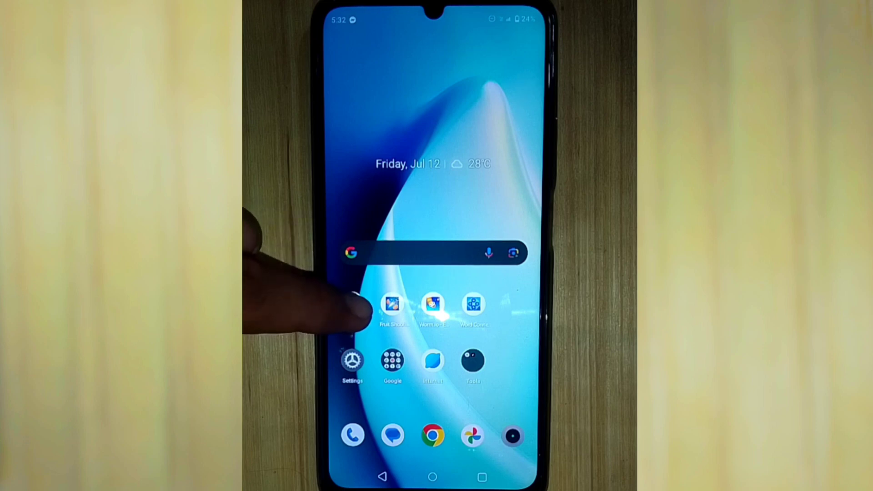
# Step: Check BridgeRunIO's app details from the home screen, then return home
pyautogui.click(354, 307)
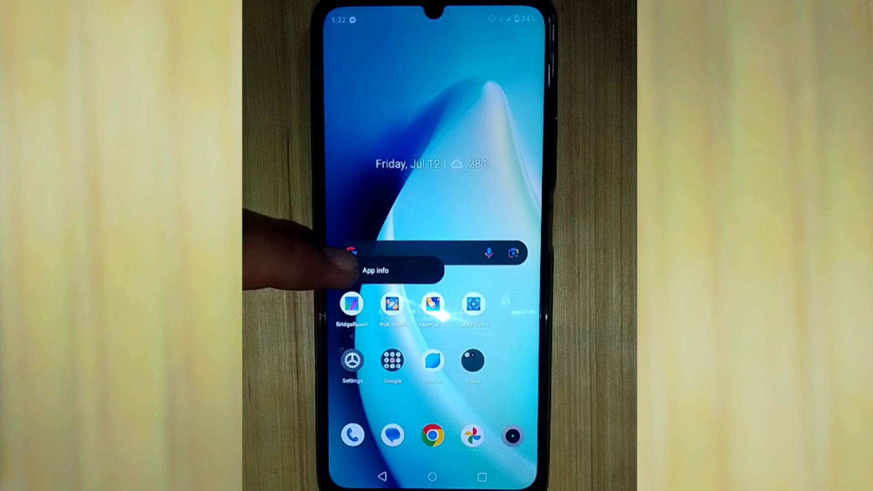
pyautogui.click(382, 271)
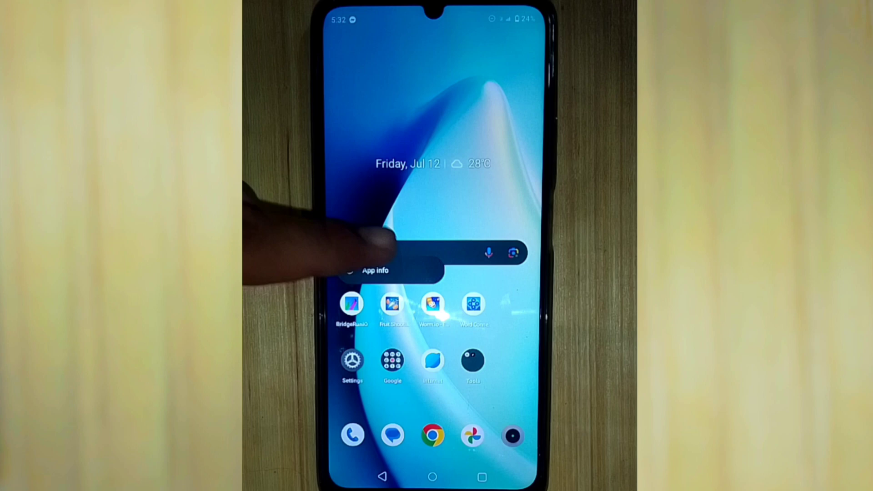
pyautogui.scroll(-5, 379, 307)
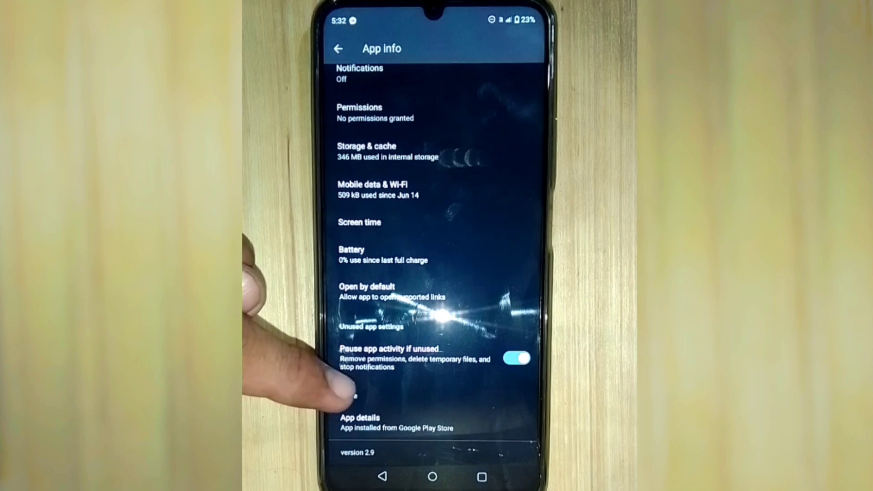
pyautogui.click(379, 475)
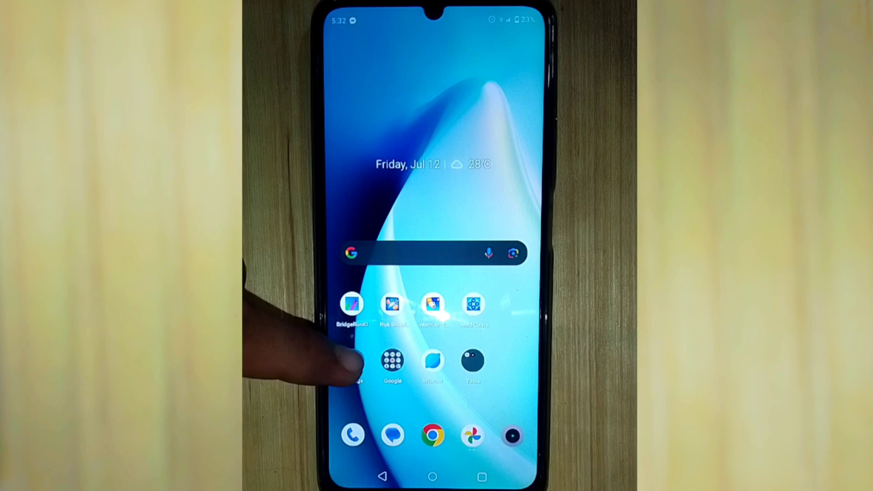
# Step: Go into Settings and its Apps section listing recently opened apps
pyautogui.click(353, 360)
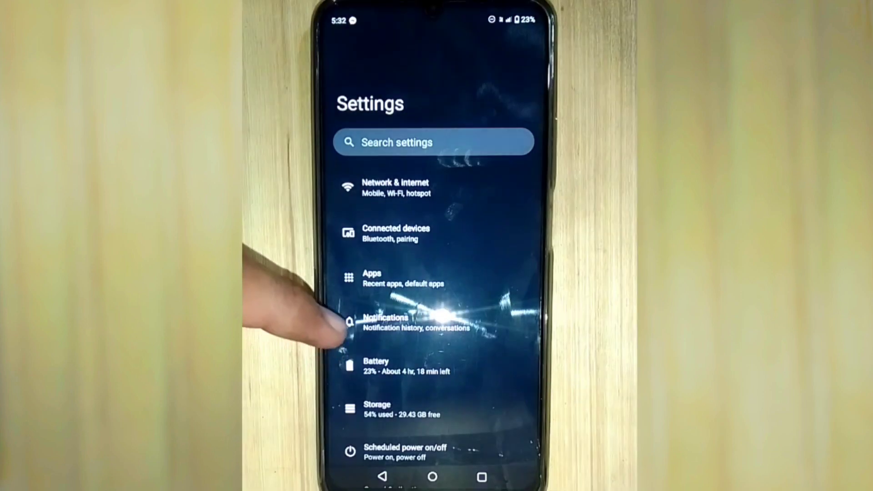
pyautogui.click(348, 277)
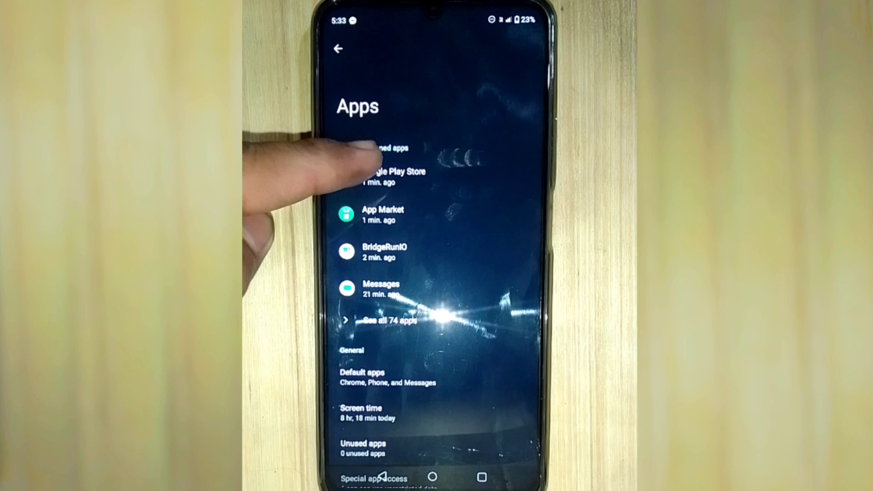
# Step: Disable Google Play Store from its app info page, confirming the Disable app dialog
pyautogui.click(382, 174)
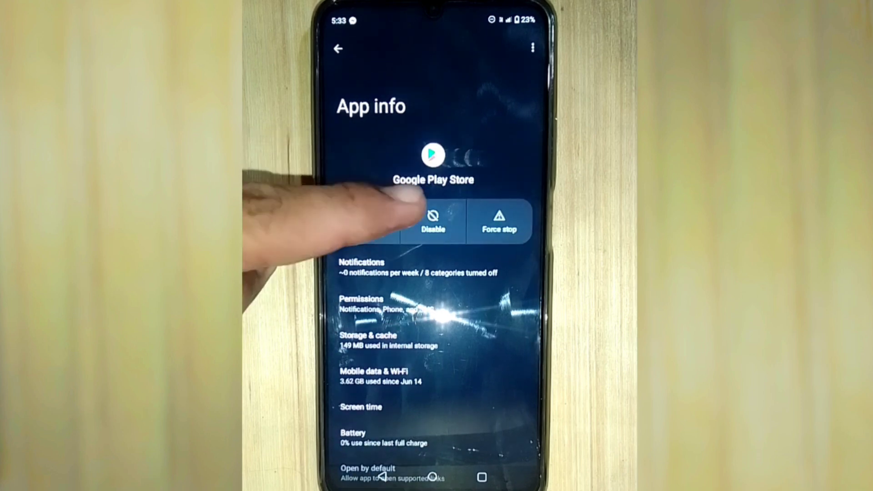
pyautogui.click(443, 219)
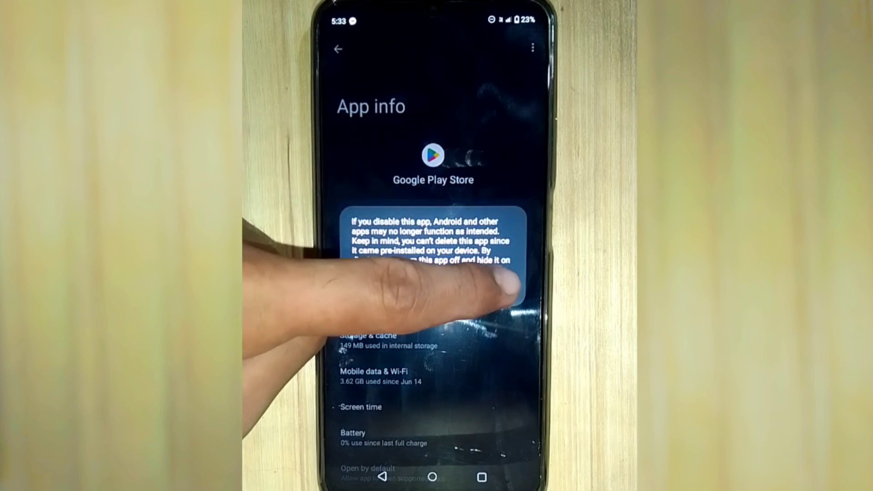
pyautogui.click(499, 291)
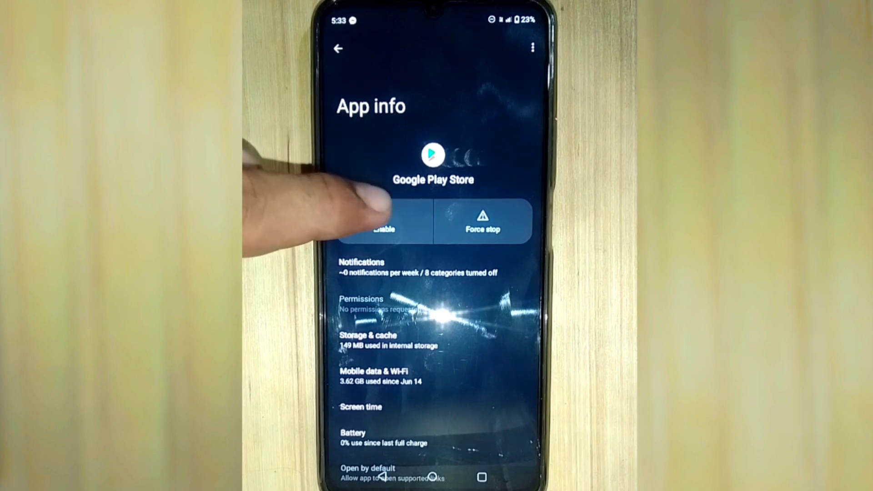
# Step: Re-enable Google Play Store and go back to the recently opened apps list
pyautogui.click(386, 222)
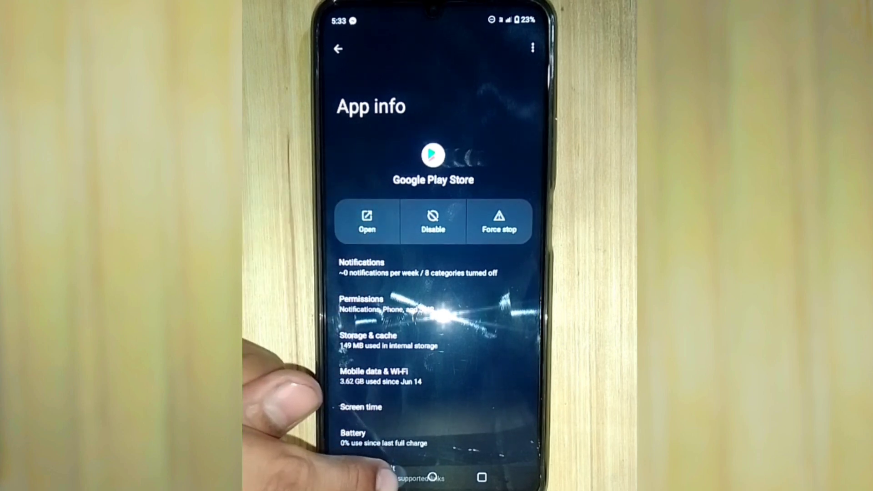
pyautogui.click(383, 477)
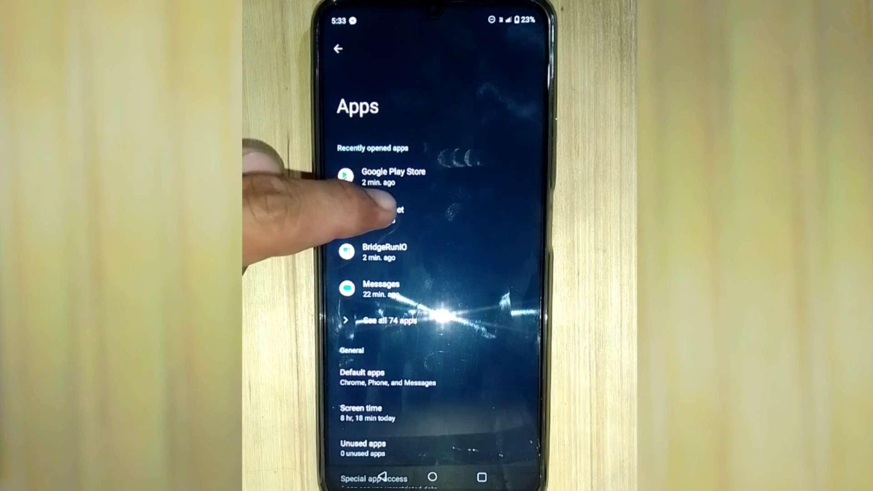
# Step: Disable App Market from its app info page, confirming the Disable app dialog
pyautogui.click(382, 211)
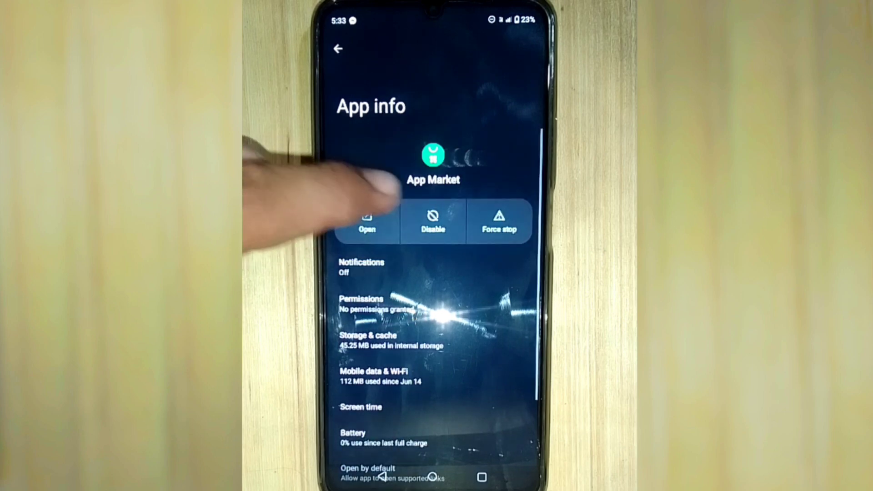
pyautogui.click(433, 220)
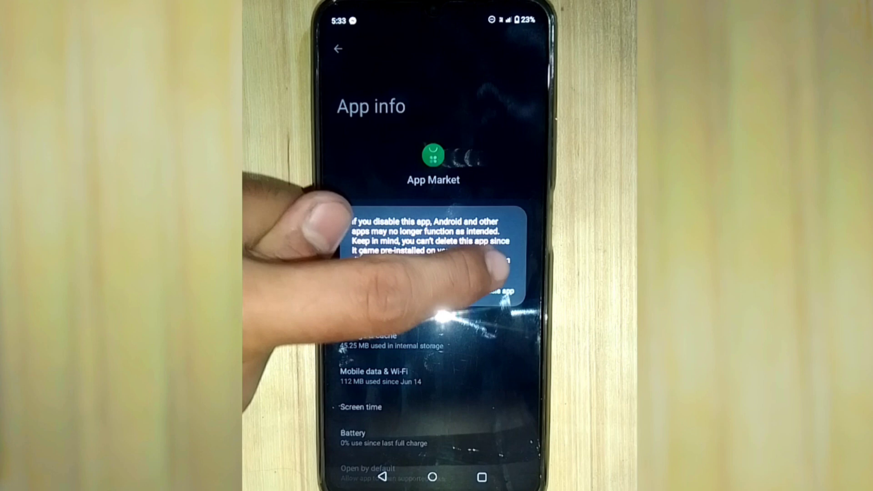
pyautogui.click(501, 290)
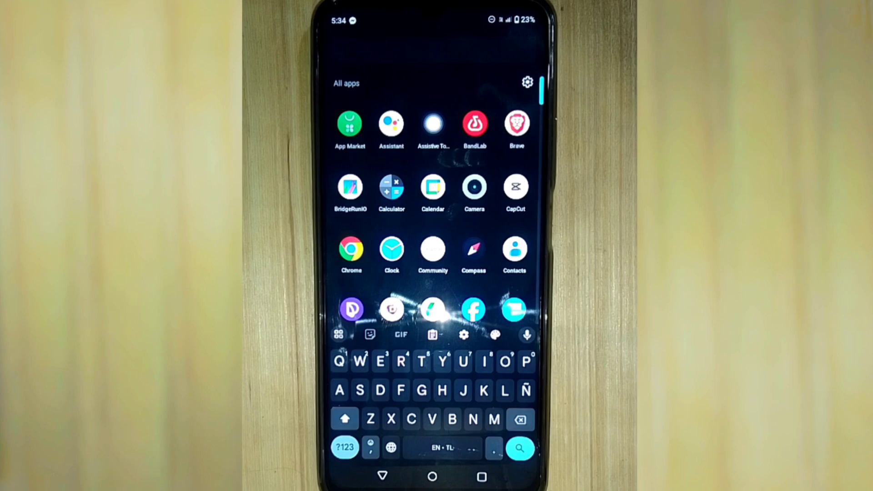
# Step: Launch App Market and switch to its General page with updates, downloads and cleanup
pyautogui.click(351, 124)
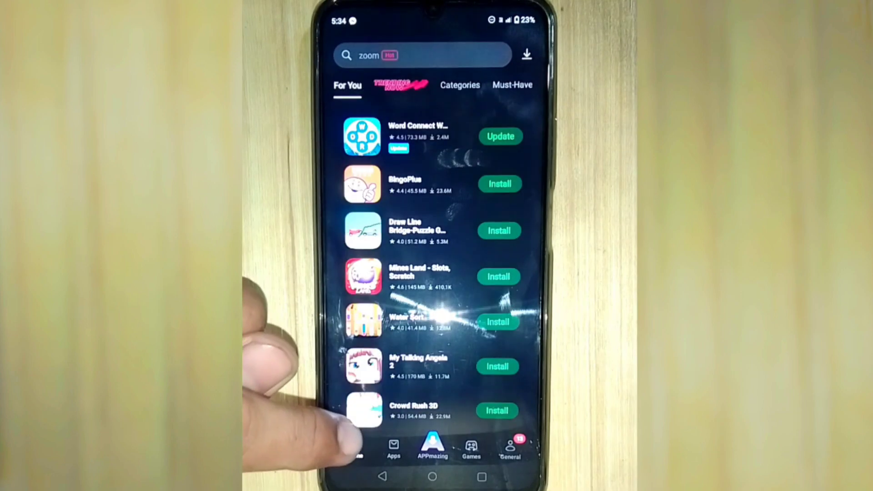
pyautogui.scroll(-3, 372, 341)
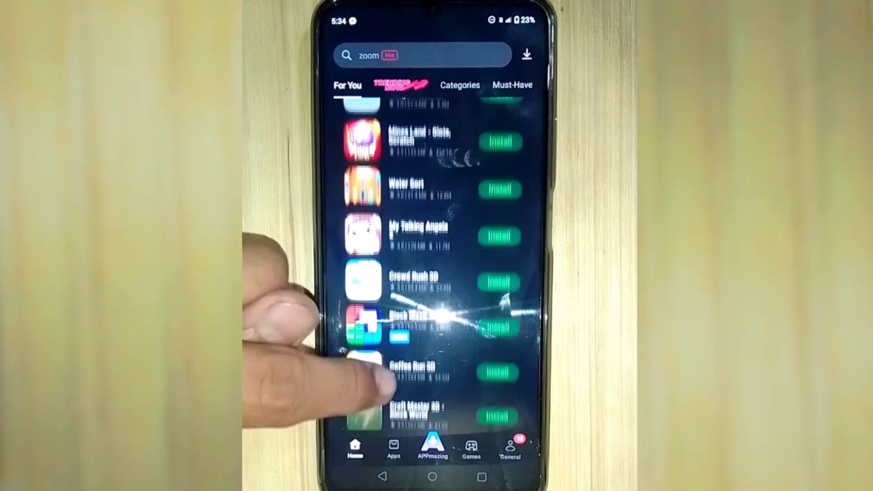
pyautogui.scroll(-5, 389, 341)
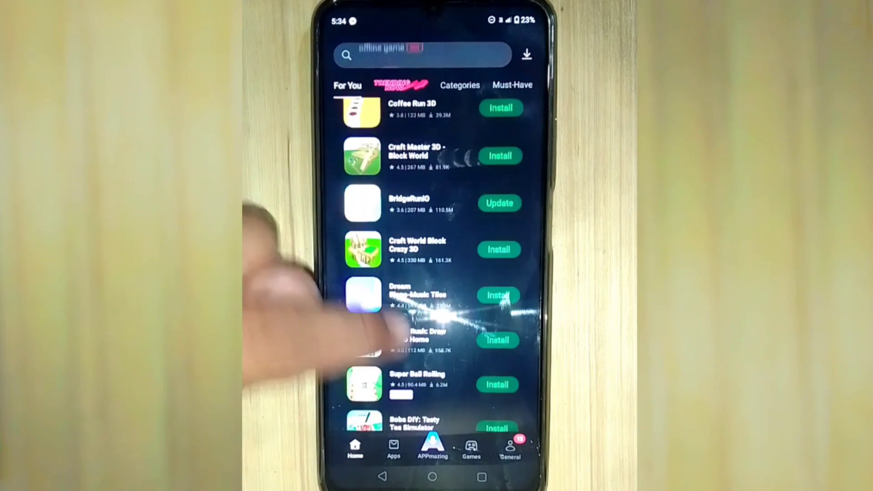
pyautogui.click(511, 448)
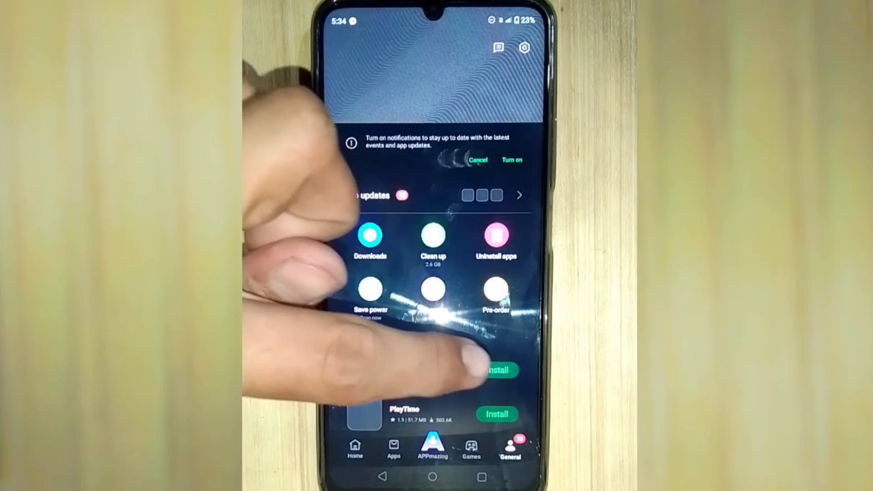
pyautogui.scroll(-3, 409, 355)
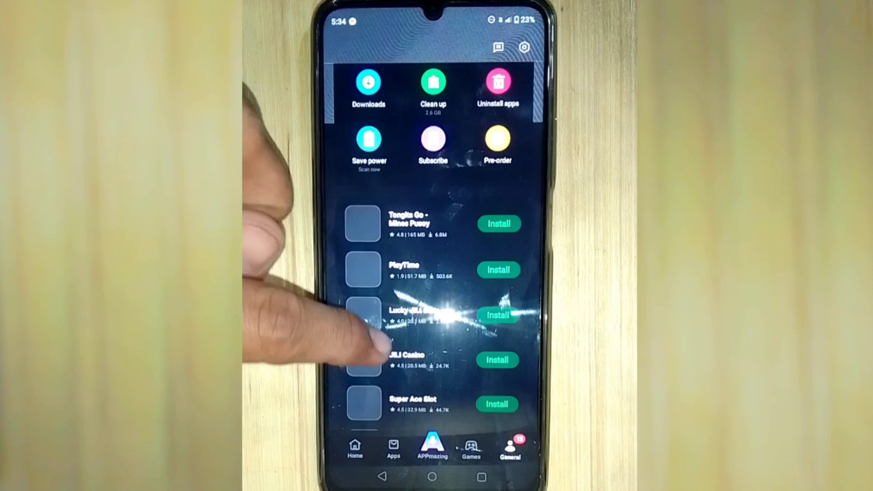
pyautogui.scroll(-3, 379, 345)
pyautogui.scroll(-2, 370, 360)
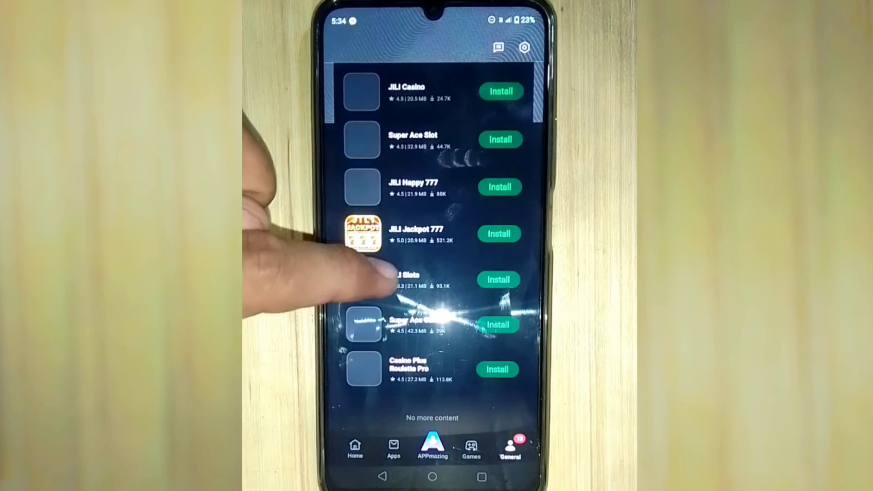
pyautogui.scroll(3, 372, 349)
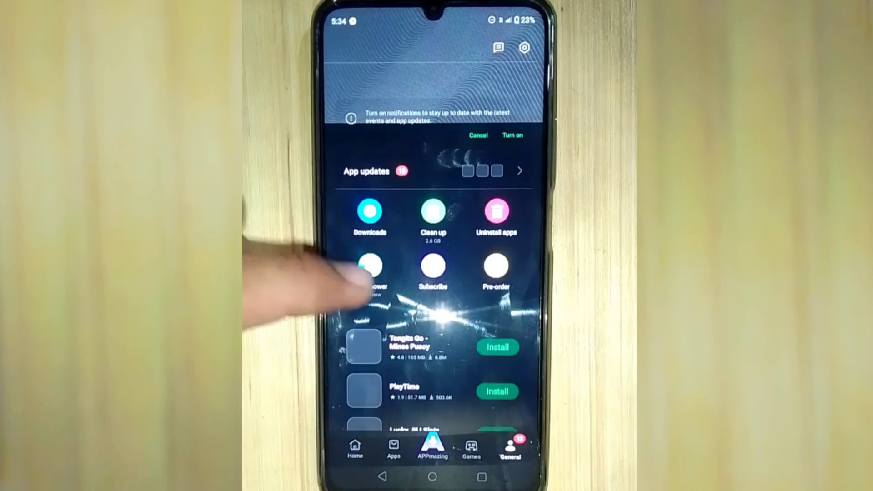